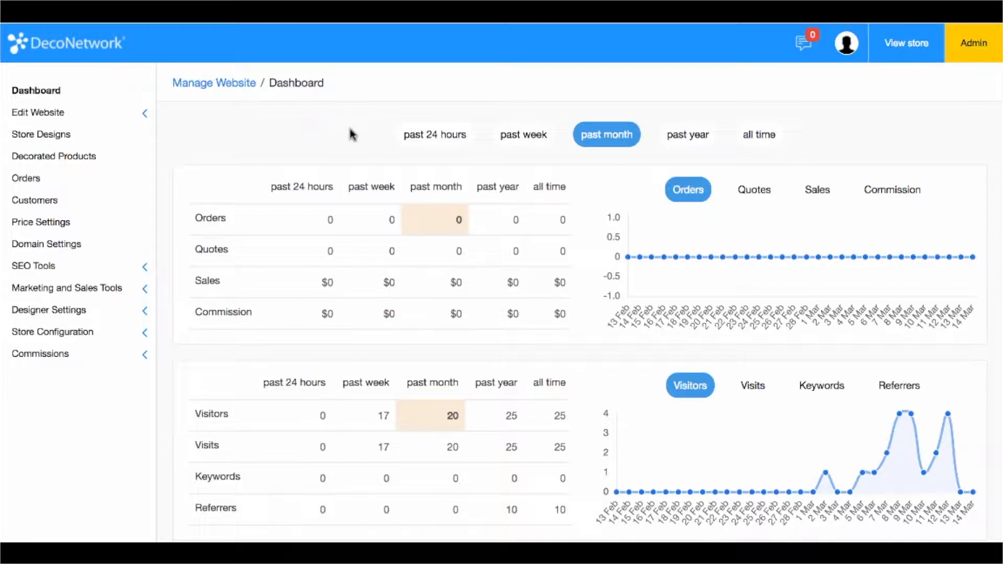
Look through the website editing options and the Store Designs, Decorated Products, Orders and Customers pages.
{"action": "left_click", "coordinate": [59, 111]}
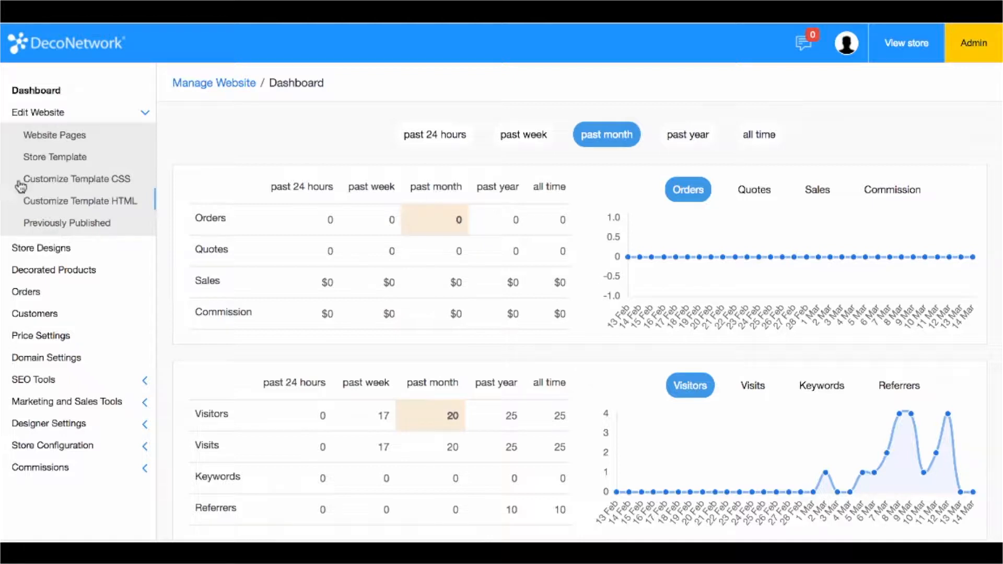
{"action": "left_click", "coordinate": [140, 113]}
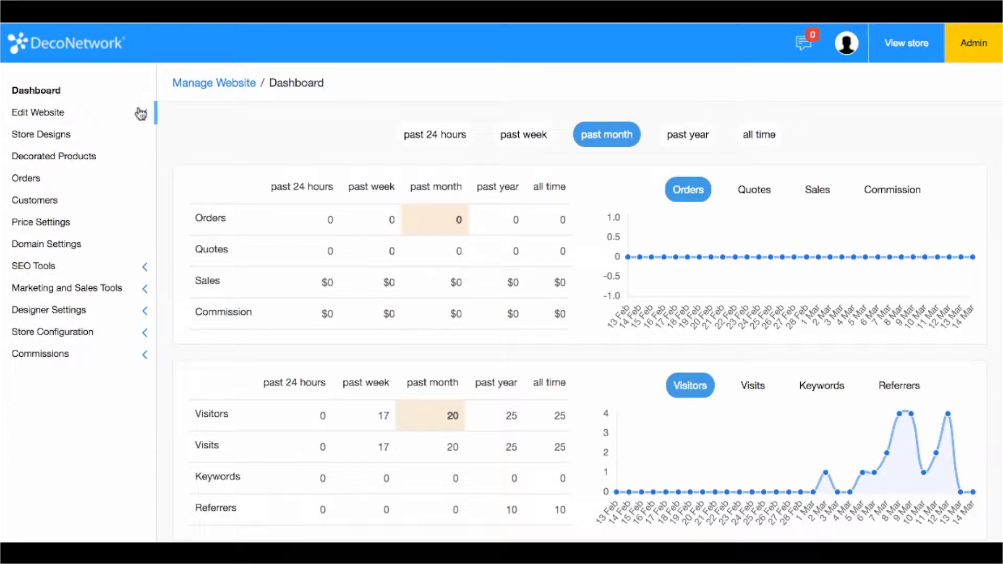
{"action": "left_click", "coordinate": [38, 137]}
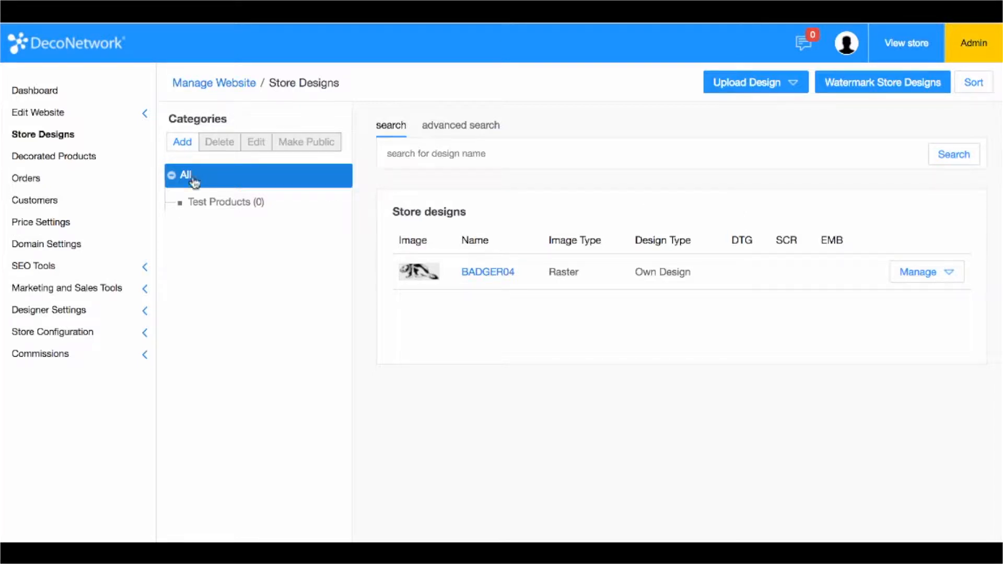
{"action": "left_click", "coordinate": [81, 158]}
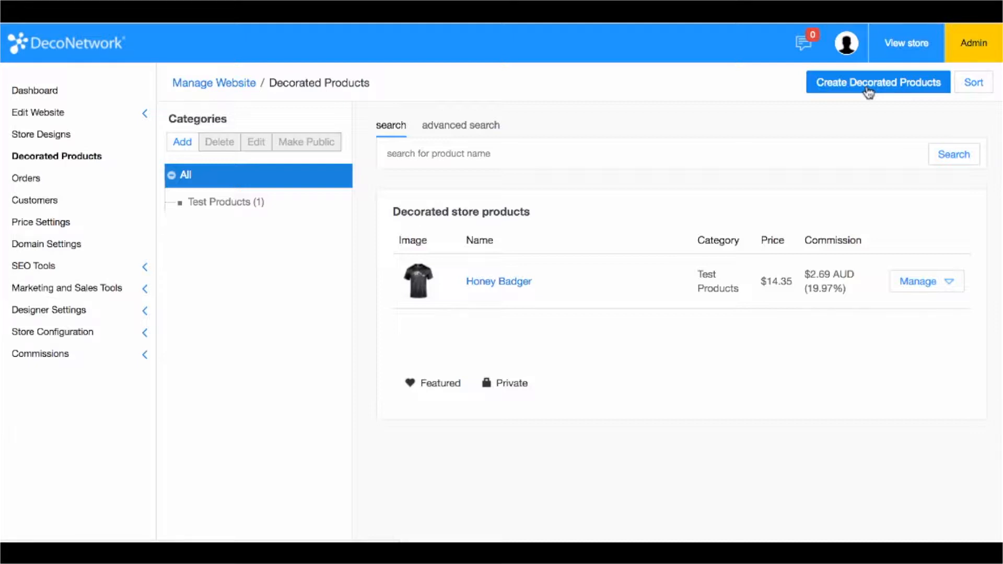
{"action": "left_click", "coordinate": [26, 189]}
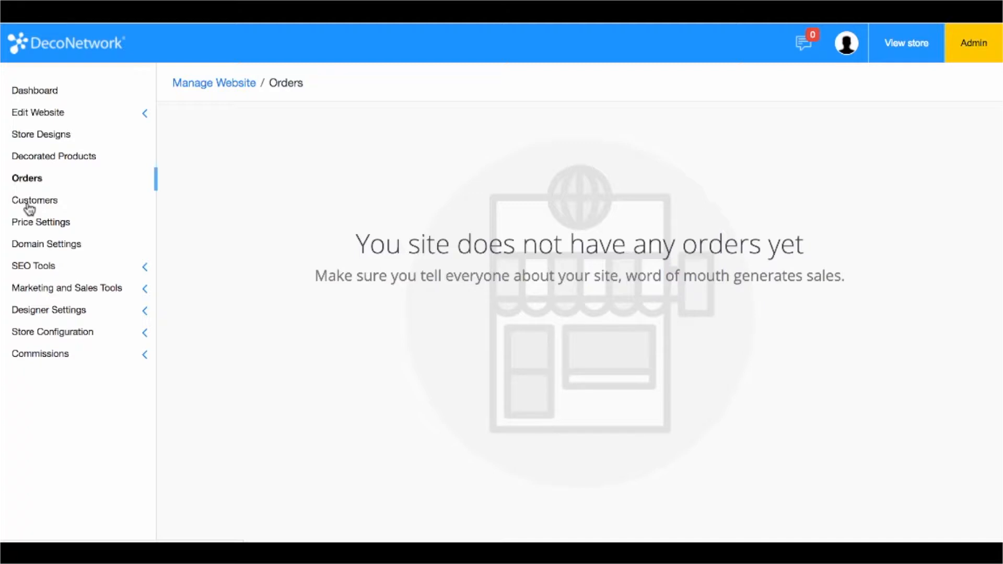
{"action": "left_click", "coordinate": [29, 210]}
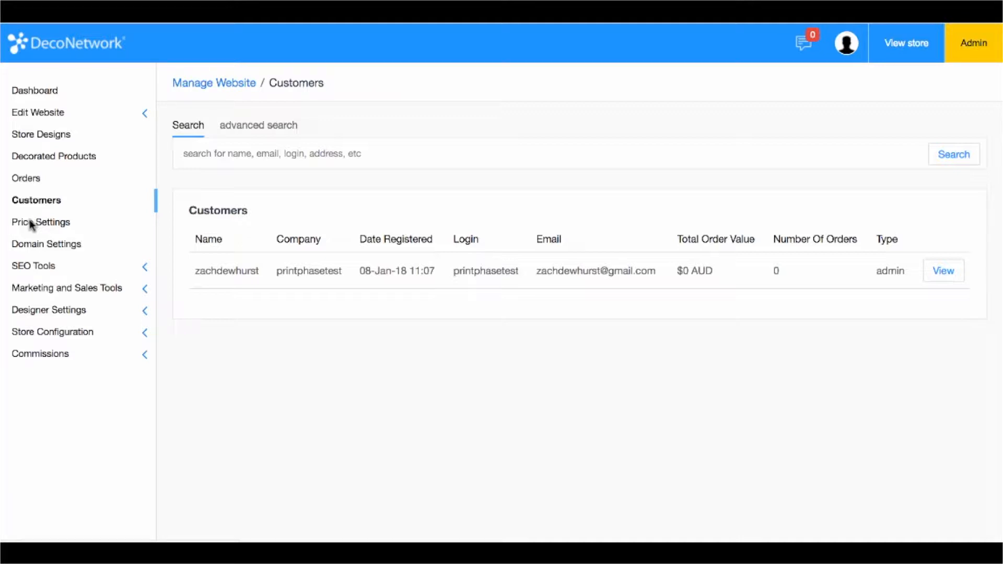
Switch the default wholesale-to-retail markup in the price settings to a fixed amount of $5.
{"action": "left_click", "coordinate": [33, 225]}
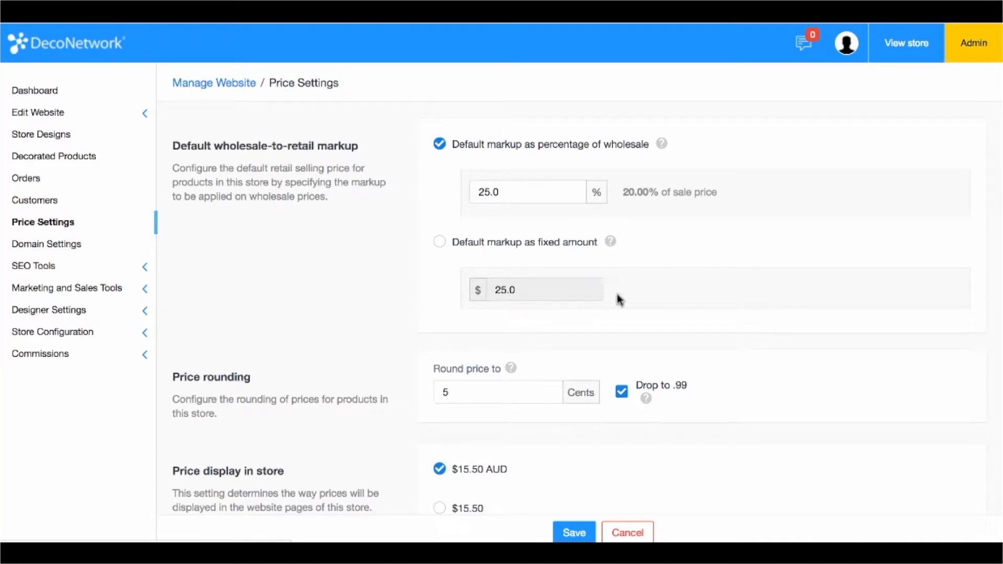
{"action": "left_click", "coordinate": [669, 297]}
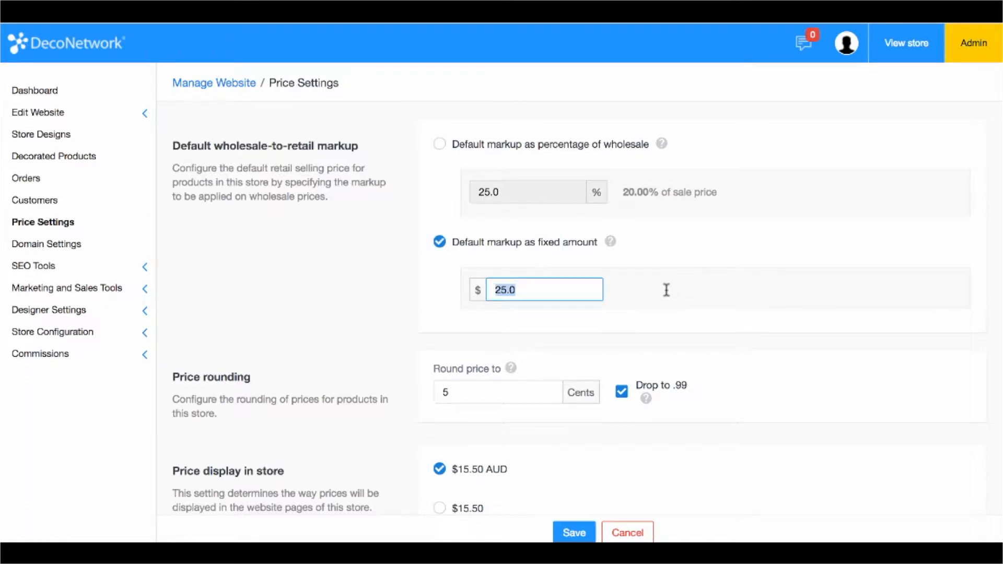
{"action": "type", "text": "5"}
{"action": "left_click", "coordinate": [666, 290]}
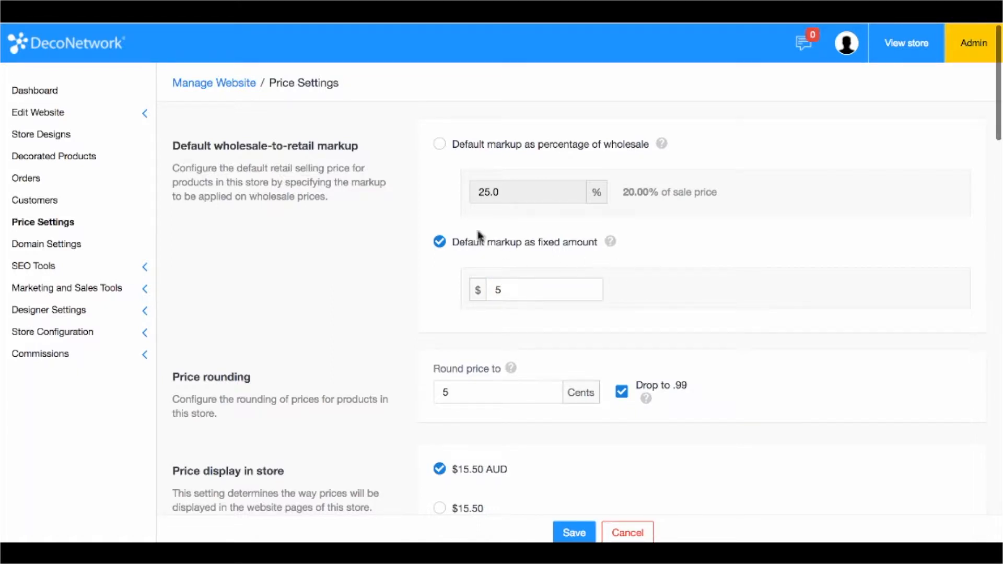
{"action": "scroll", "coordinate": [672, 197], "scroll_direction": "down", "scroll_amount": 3}
{"action": "scroll", "coordinate": [689, 197], "scroll_direction": "down", "scroll_amount": 5}
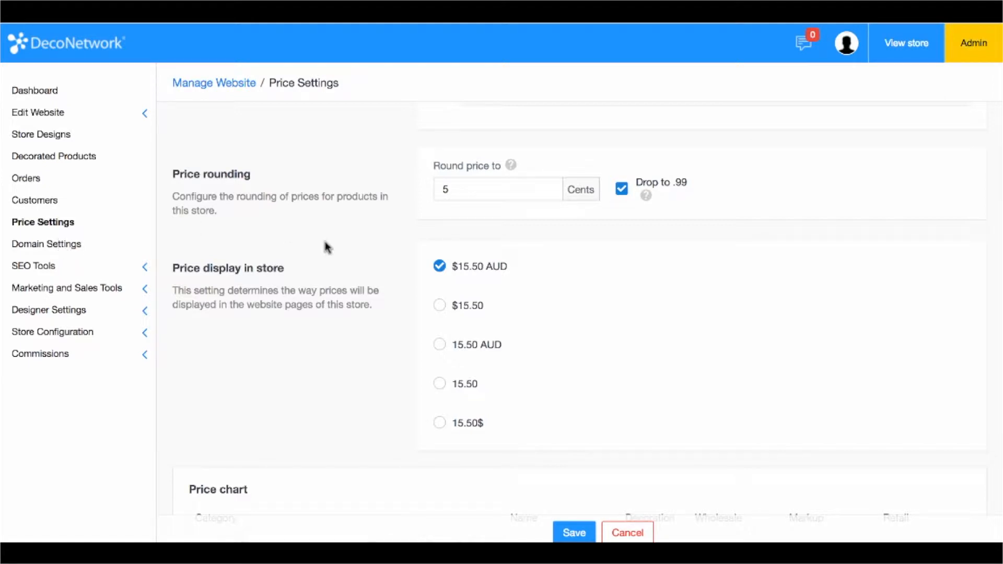
{"action": "left_click", "coordinate": [37, 247]}
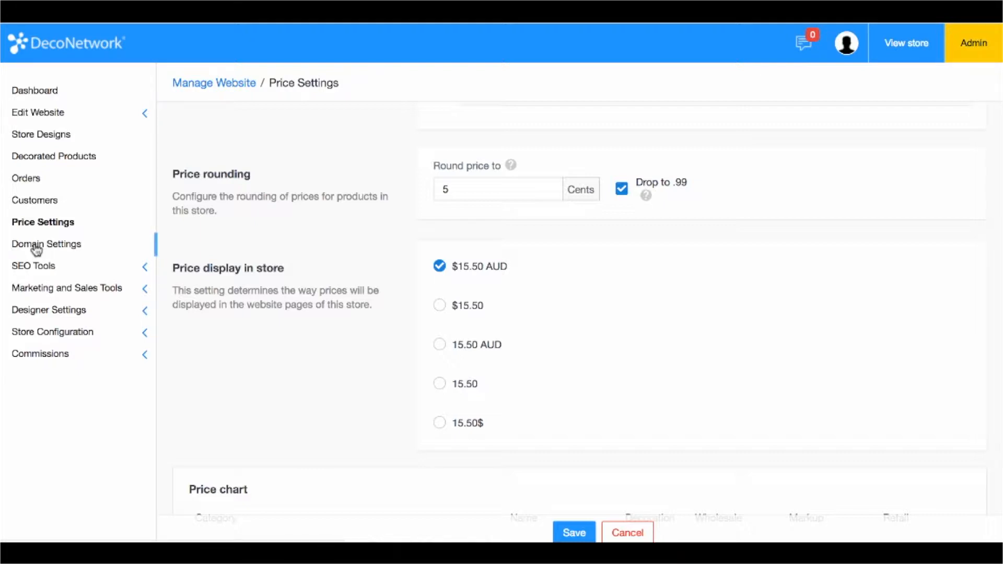
{"action": "scroll", "coordinate": [36, 249], "scroll_direction": "up", "scroll_amount": 5}
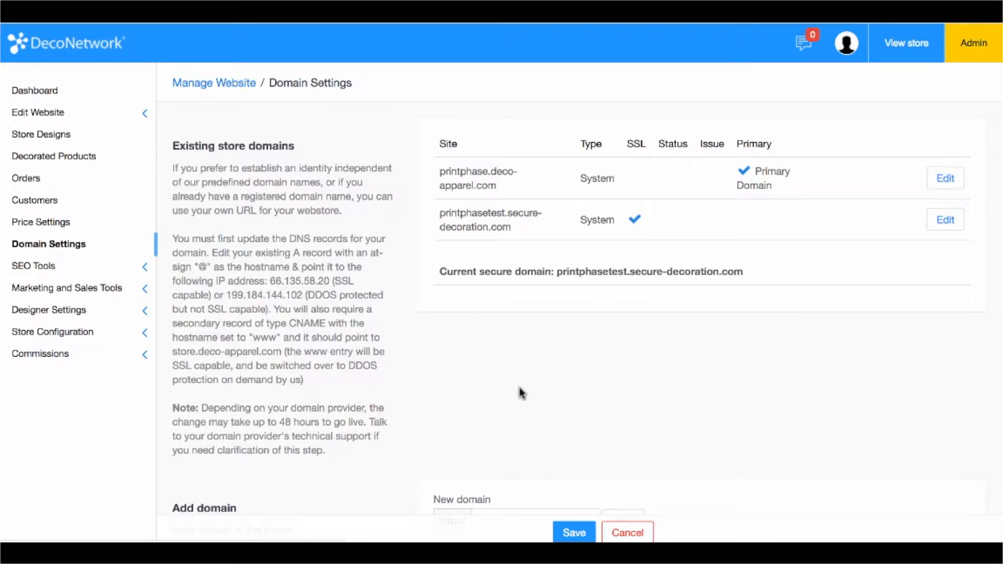
{"action": "scroll", "coordinate": [496, 399], "scroll_direction": "down", "scroll_amount": 3}
{"action": "scroll", "coordinate": [532, 354], "scroll_direction": "down", "scroll_amount": 2}
{"action": "left_click", "coordinate": [595, 385]}
{"action": "type", "text": "www.customshirts.org"}
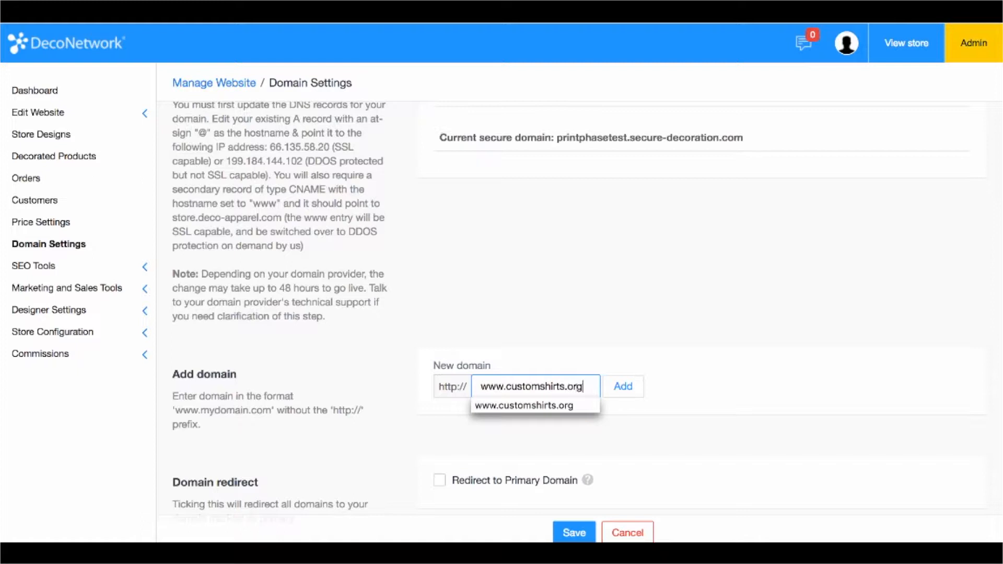
{"action": "left_click", "coordinate": [624, 387]}
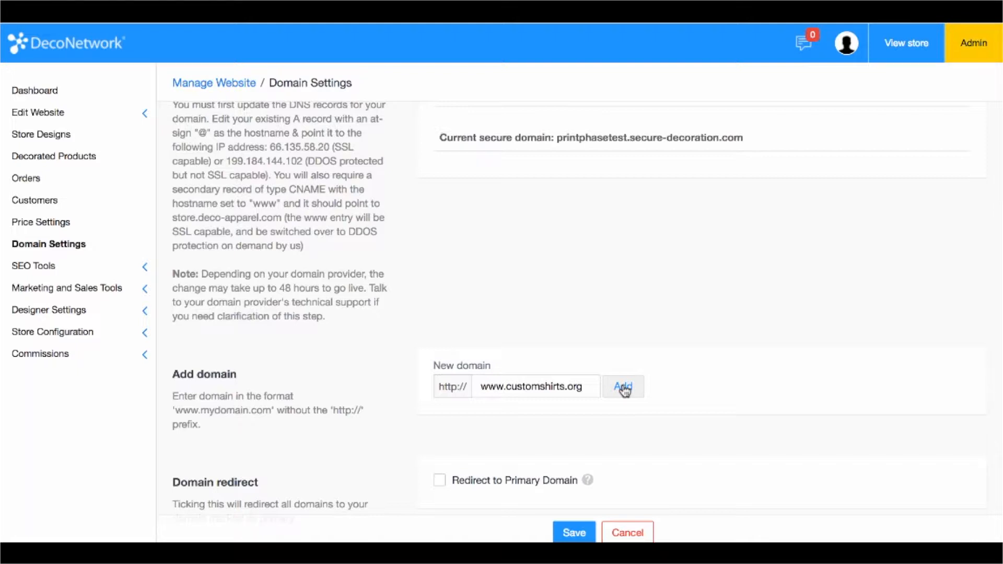
{"action": "left_click", "coordinate": [623, 388]}
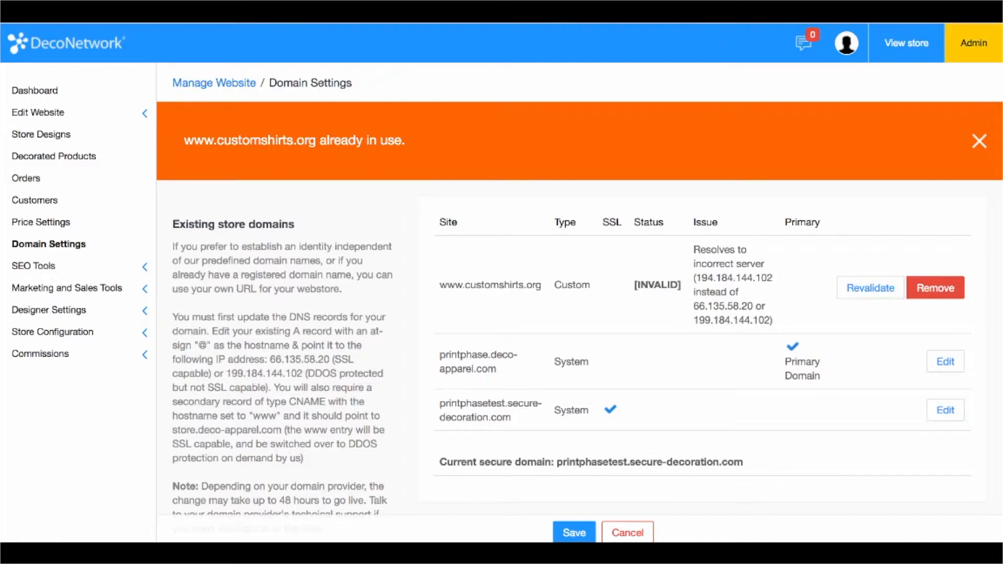
Copy the IP address 66.135.58.20 from the domain's issue text, switch to GoDaddy and open the DNS management of customshirts.org.
{"action": "left_click_drag", "start_coordinate": [752, 307], "coordinate": [694, 306]}
{"action": "key", "text": "ctrl+c"}
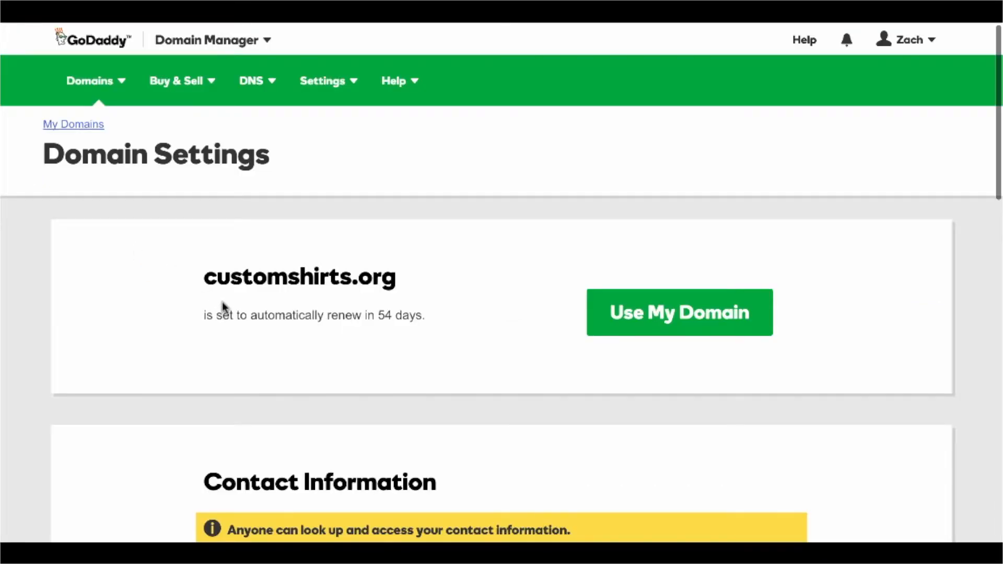
{"action": "scroll", "coordinate": [223, 303], "scroll_direction": "down", "scroll_amount": 15}
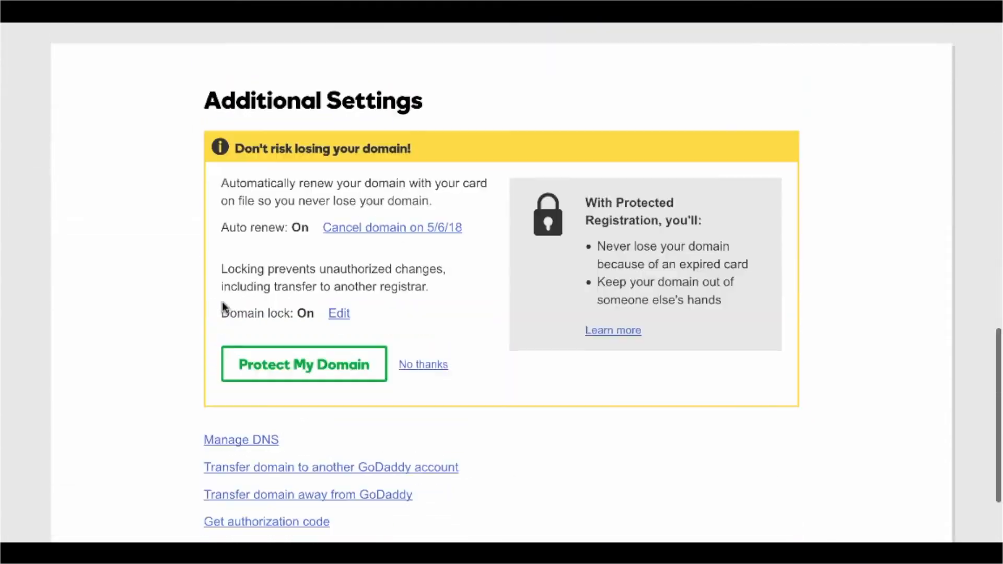
{"action": "left_click", "coordinate": [222, 303]}
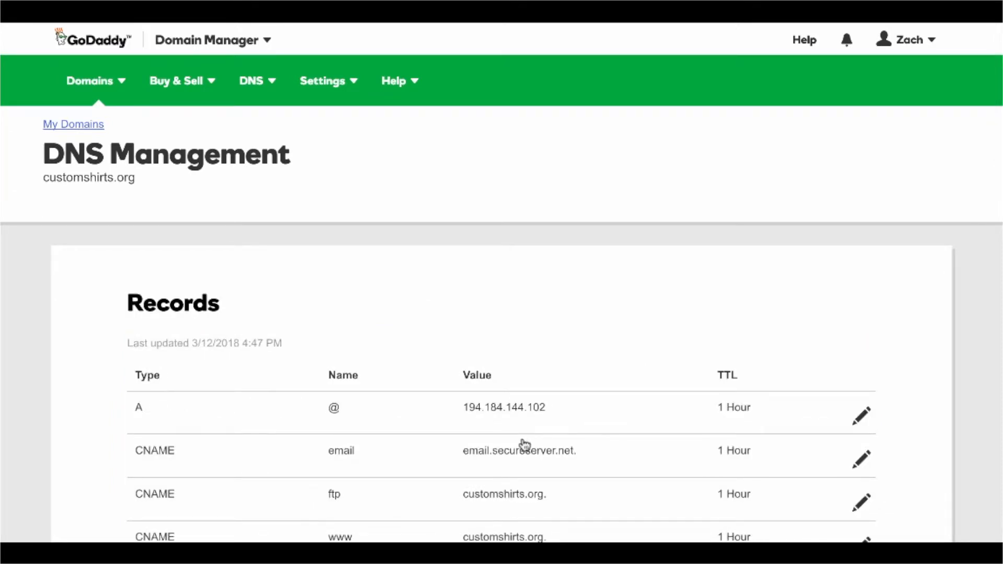
Point the @ A record of customshirts.org to 66.135.58.20.
{"action": "left_click", "coordinate": [548, 393]}
{"action": "scroll", "coordinate": [699, 530], "scroll_direction": "down", "scroll_amount": 1}
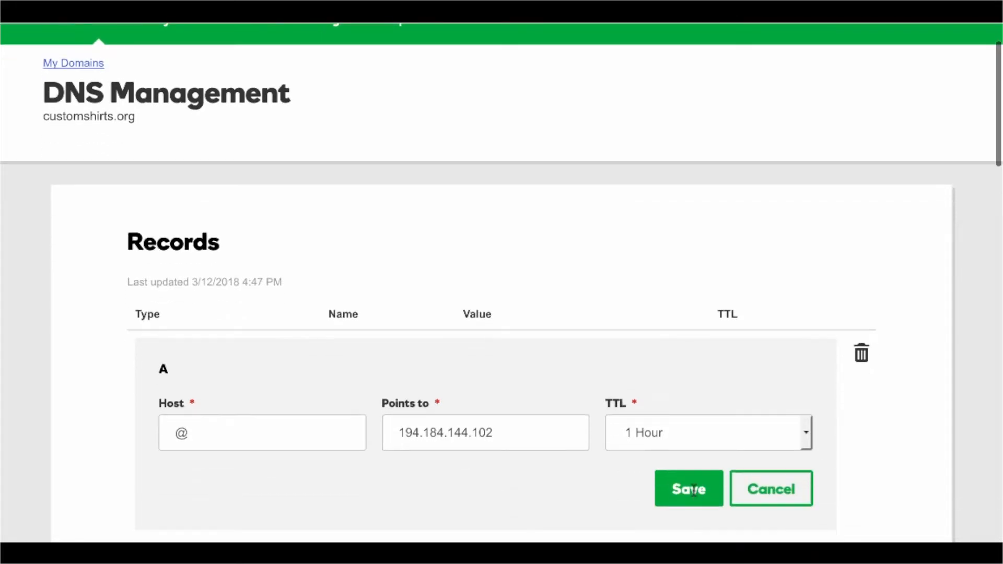
{"action": "triple_click", "coordinate": [501, 432]}
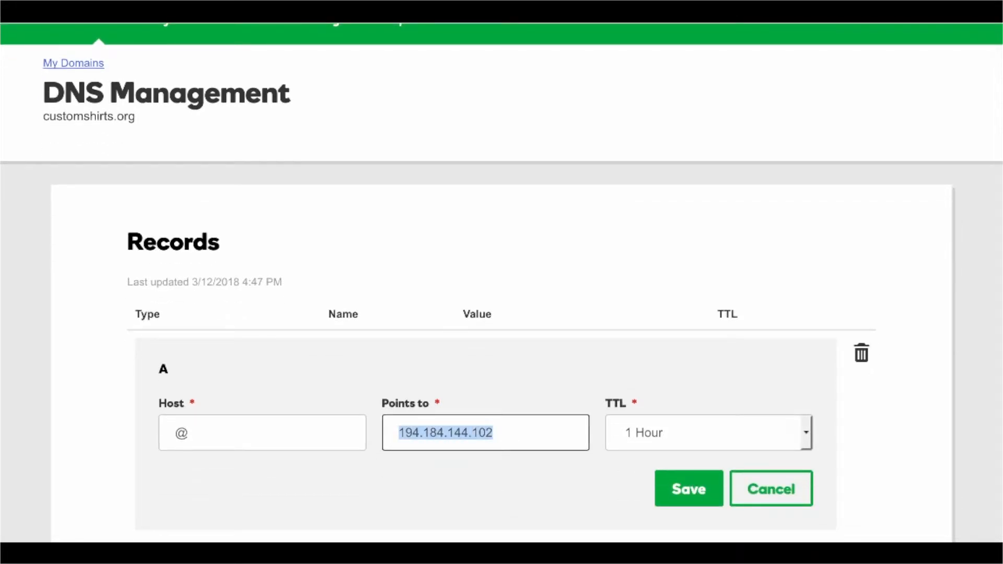
{"action": "key", "text": "ctrl+v"}
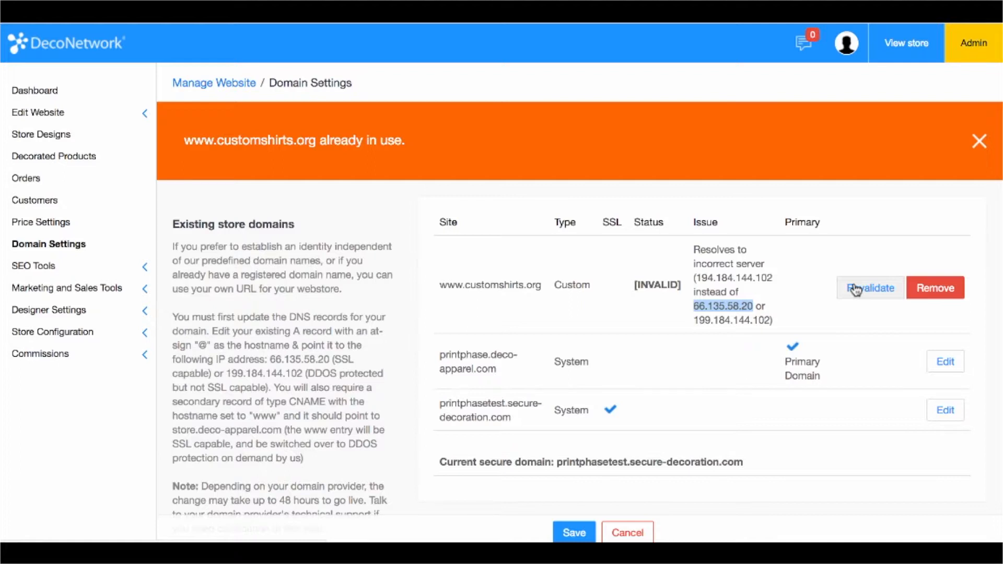
{"action": "left_click", "coordinate": [855, 290]}
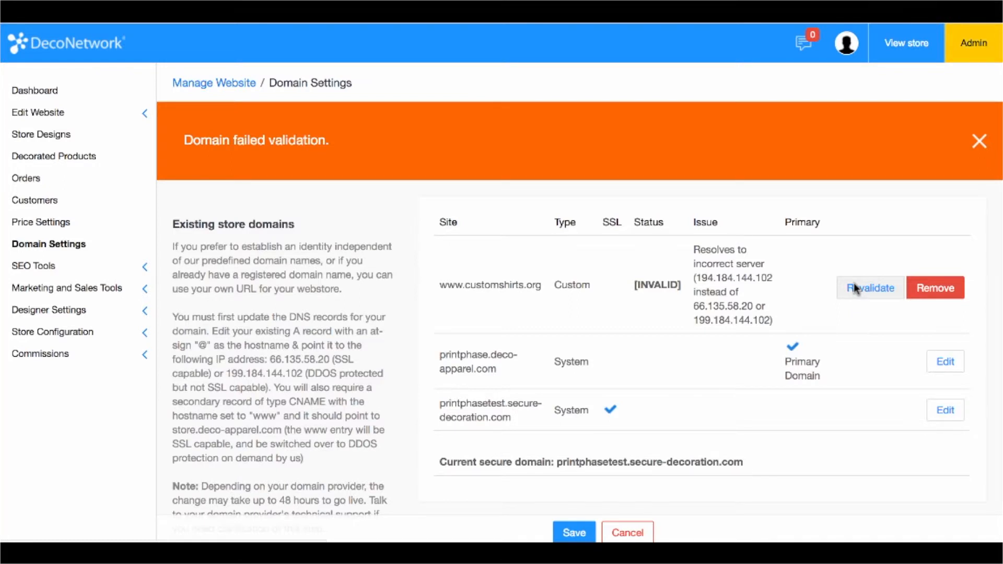
{"action": "left_click", "coordinate": [855, 289]}
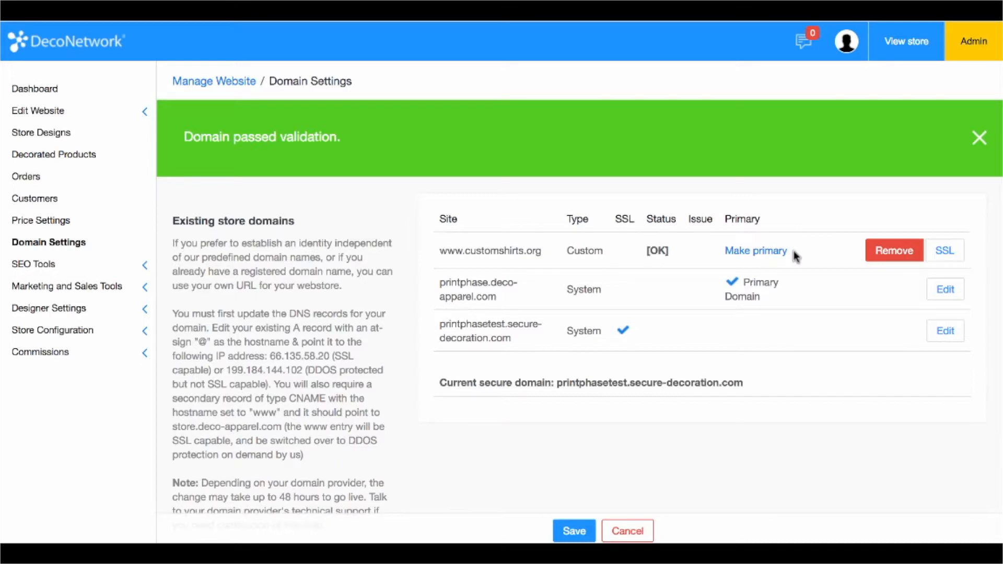
{"action": "left_click", "coordinate": [761, 253]}
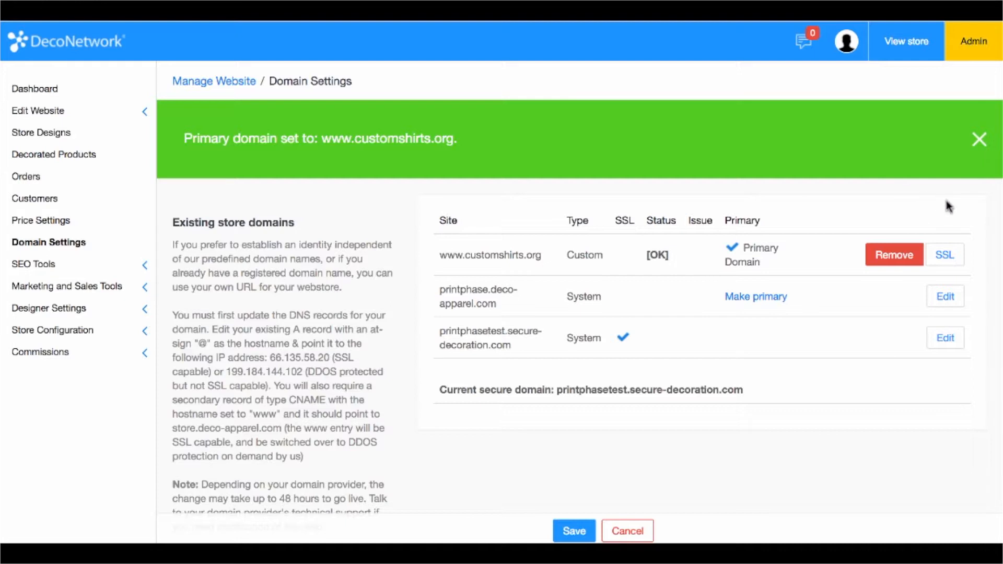
{"action": "left_click", "coordinate": [949, 257]}
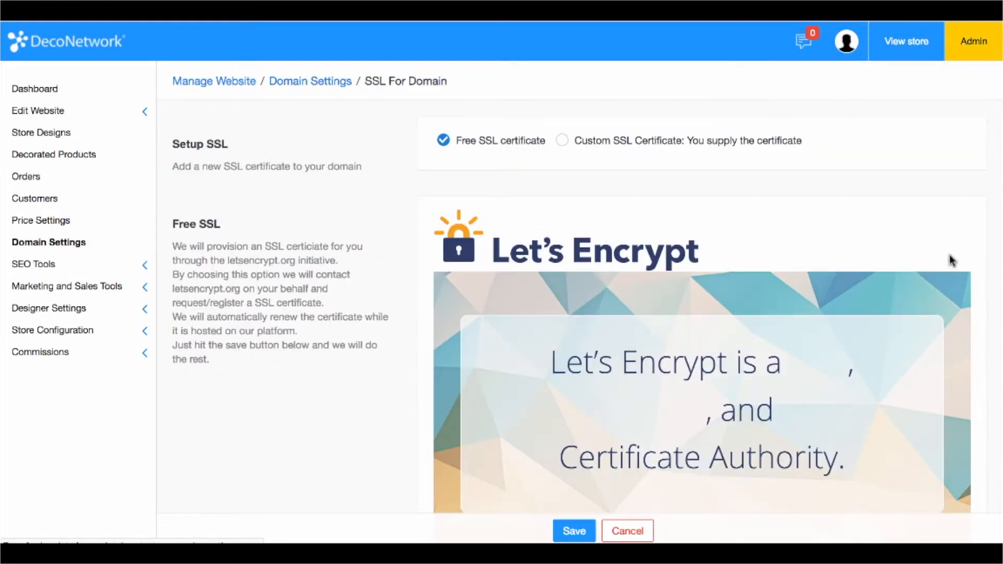
{"action": "scroll", "coordinate": [951, 260], "scroll_direction": "down", "scroll_amount": 2}
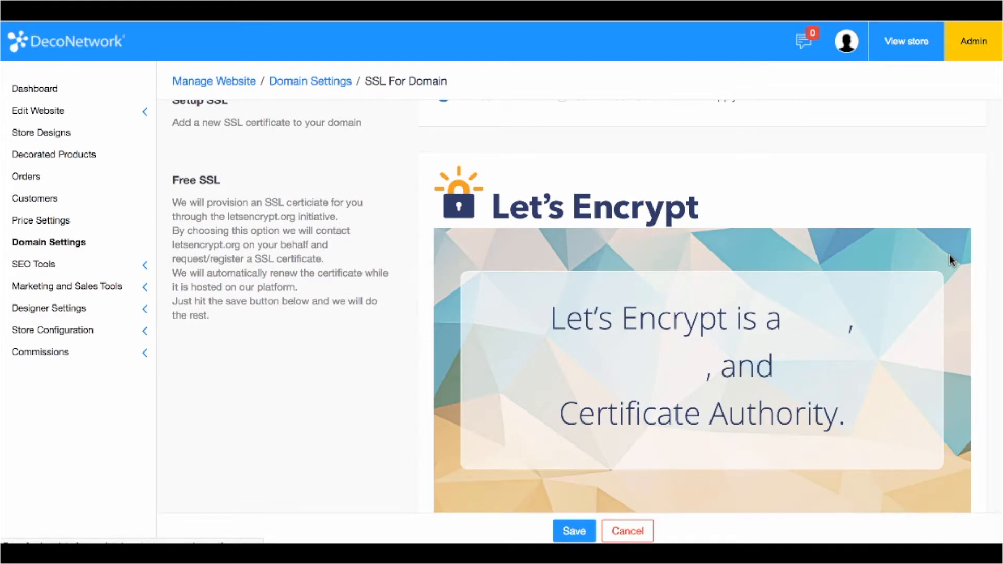
{"action": "scroll", "coordinate": [949, 256], "scroll_direction": "up", "scroll_amount": 2}
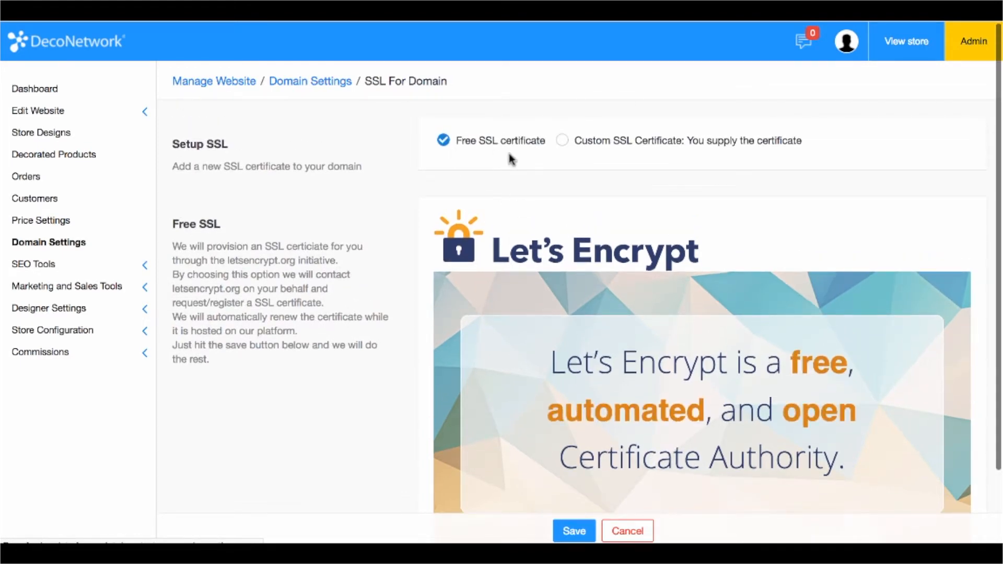
{"action": "scroll", "coordinate": [510, 159], "scroll_direction": "down", "scroll_amount": 4}
{"action": "left_click", "coordinate": [571, 530]}
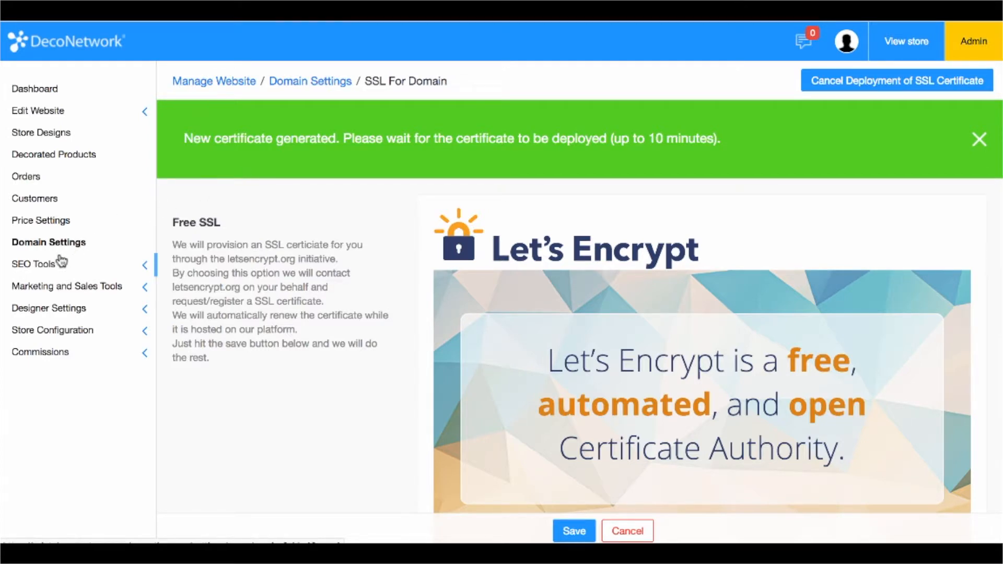
Look over the options offered under SEO Tools, Marketing and Sales Tools and Designer Settings.
{"action": "left_click", "coordinate": [46, 269]}
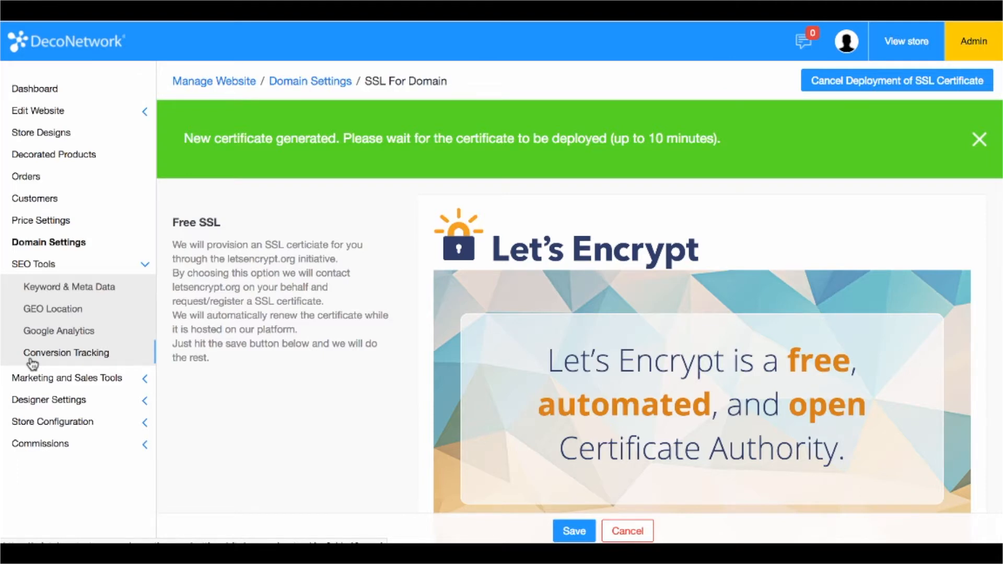
{"action": "left_click", "coordinate": [33, 378]}
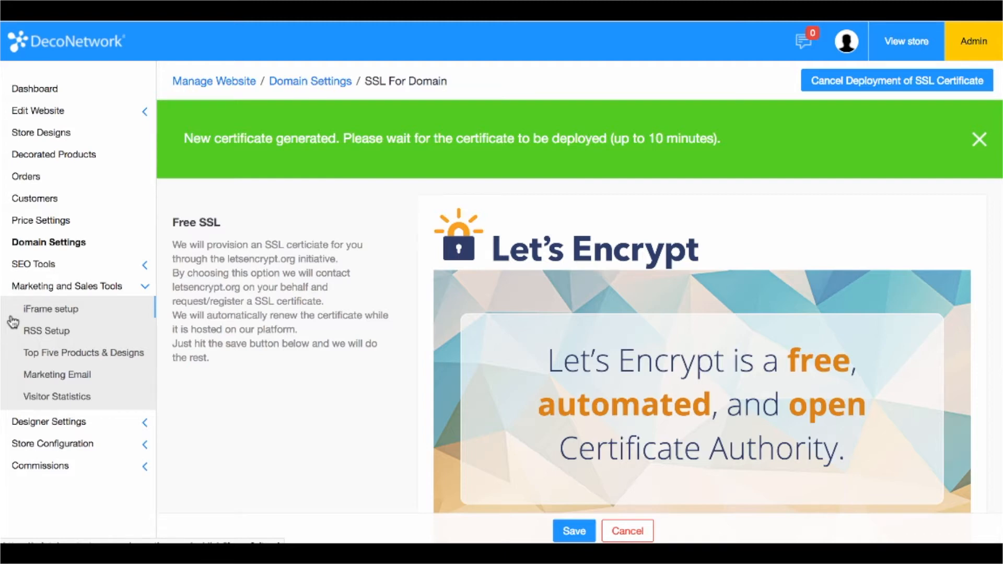
{"action": "left_click", "coordinate": [18, 424]}
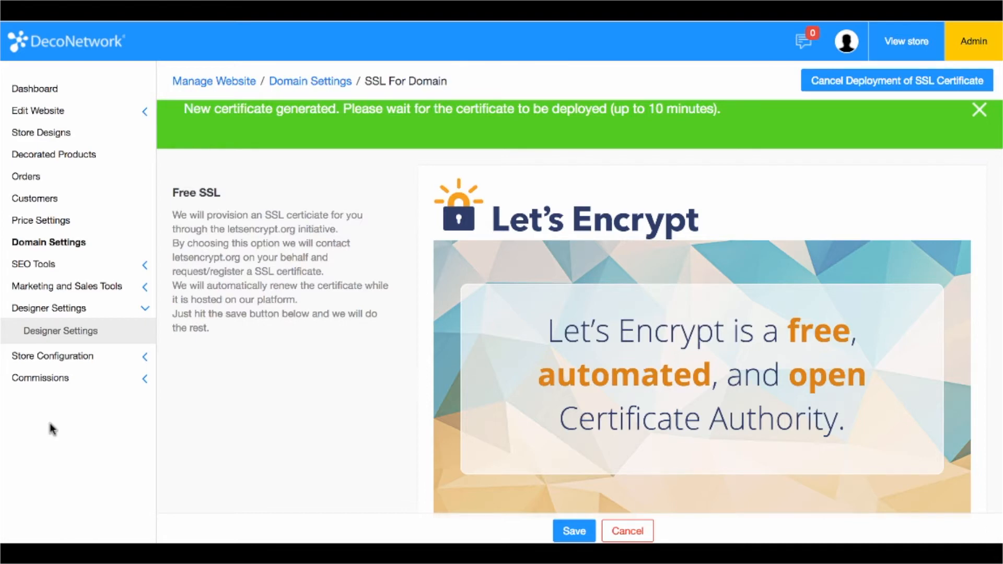
Include the T-Shirts category under T-shirts/Active in the store's selection of blank products.
{"action": "left_click", "coordinate": [66, 357]}
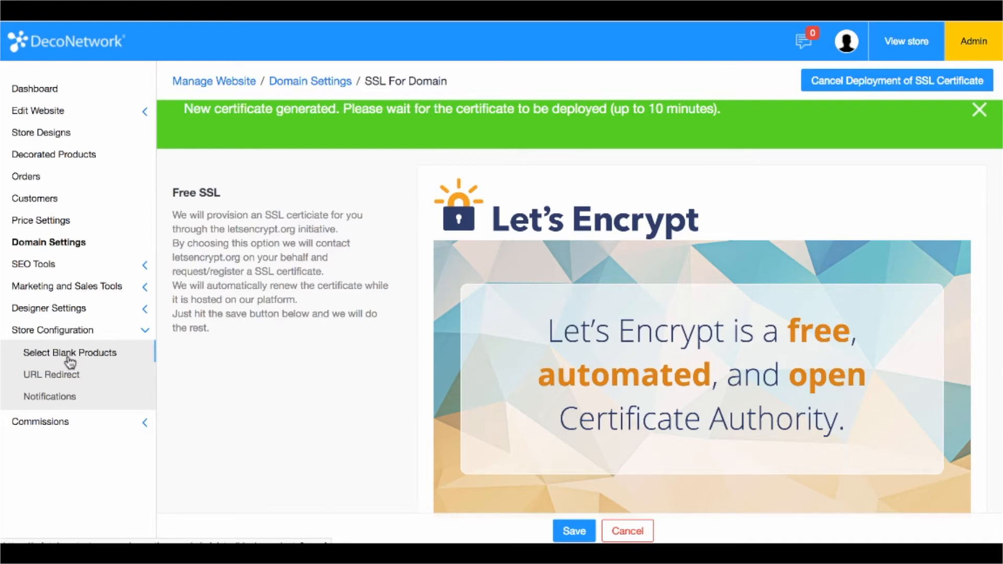
{"action": "left_click", "coordinate": [70, 359]}
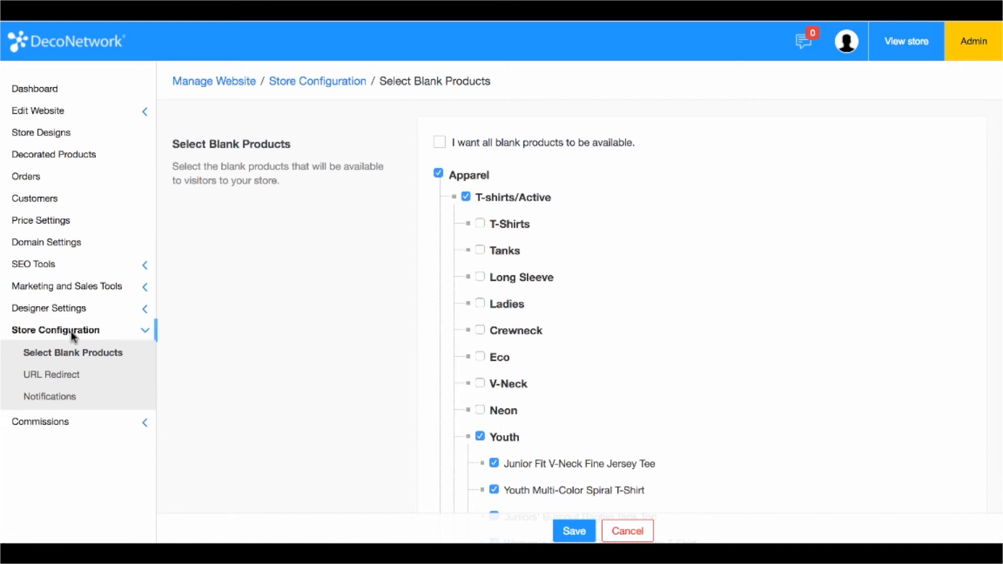
{"action": "left_click", "coordinate": [480, 224]}
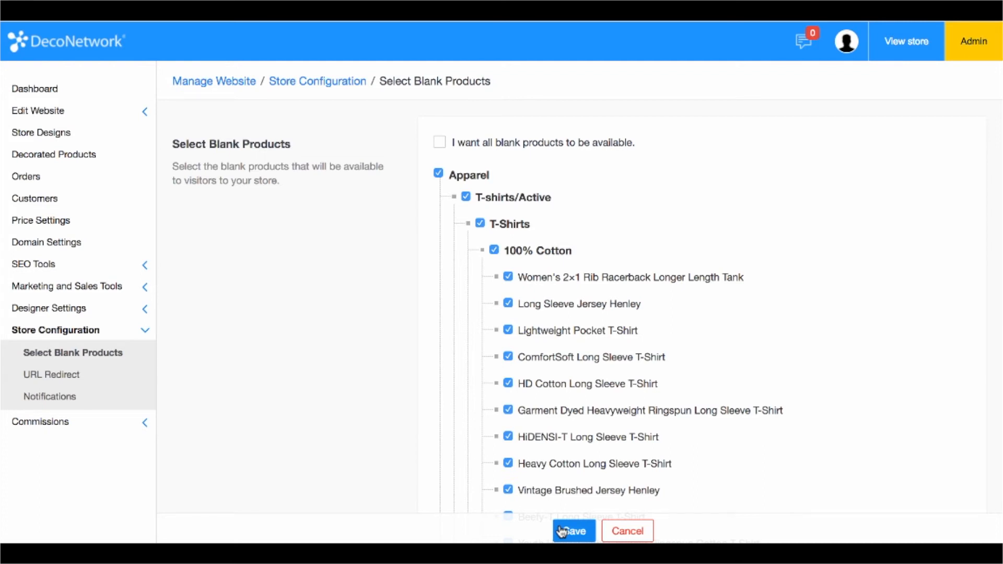
Open the PayPal commission settings to view the account field for receiving commissions.
{"action": "left_click", "coordinate": [116, 434]}
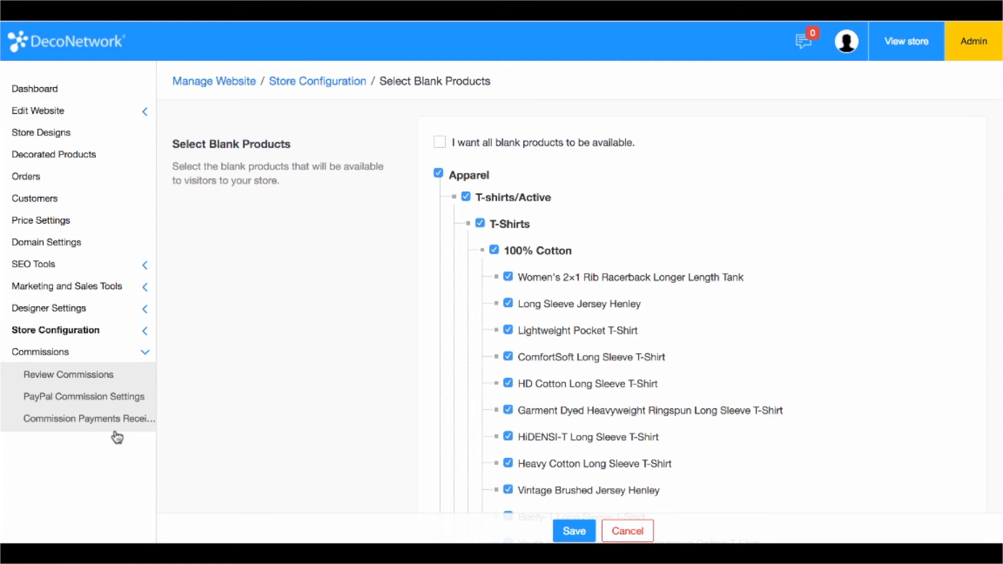
{"action": "left_click", "coordinate": [83, 401]}
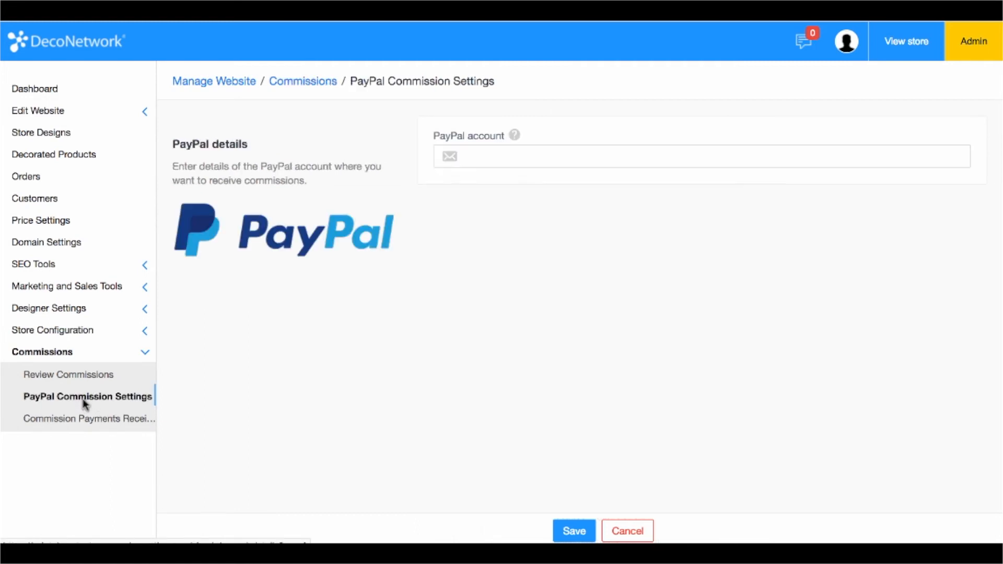